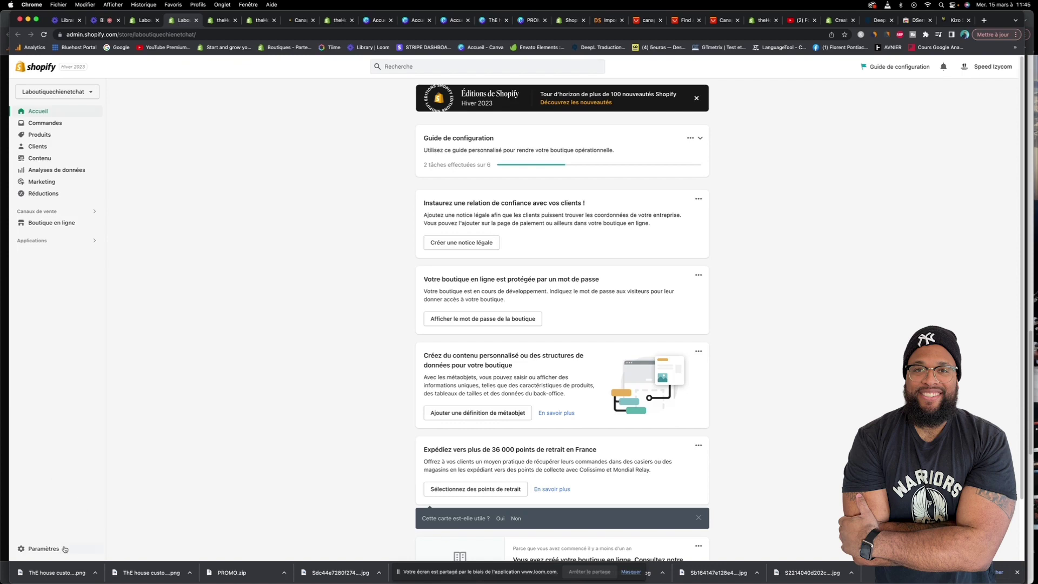
Open the store settings (Paramètres) from the bottom of the admin sidebar
{"action": "left_click", "coordinate": [62, 548]}
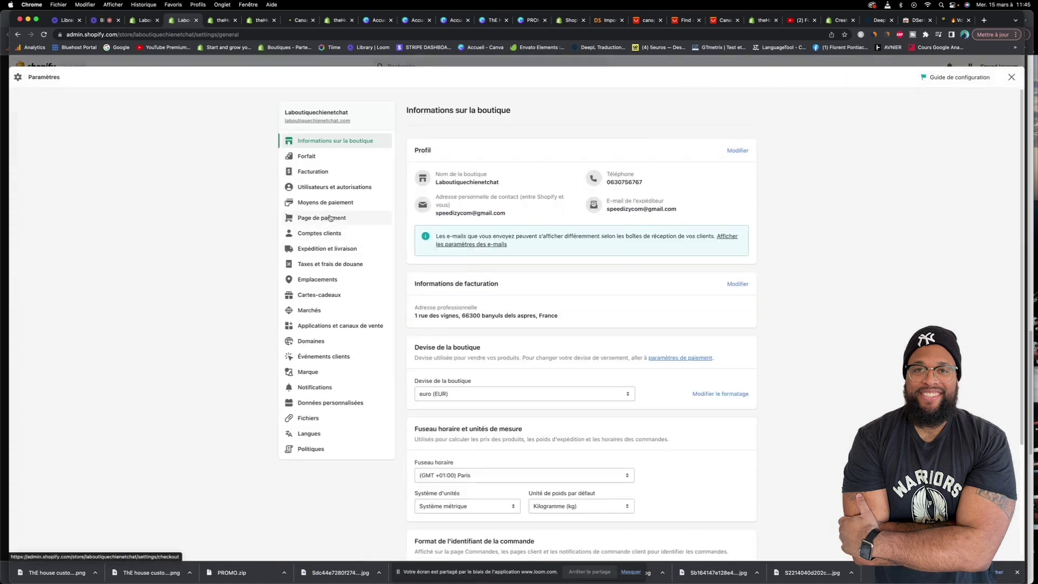
Reopen Paramètres, go to Moyens de paiement, and show all other third-party payment providers
{"action": "left_click", "coordinate": [1011, 77]}
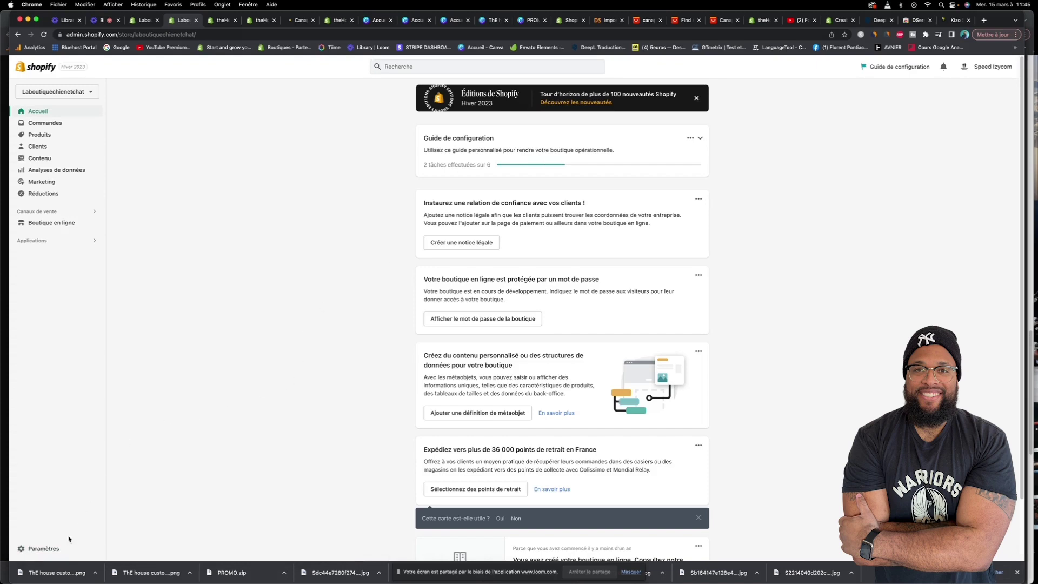
{"action": "left_click", "coordinate": [66, 547]}
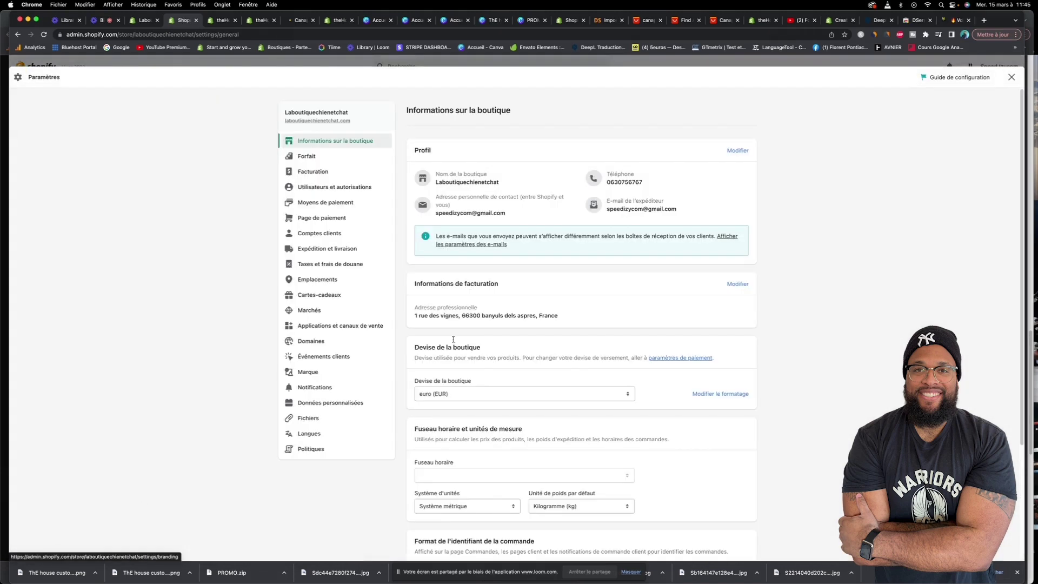
{"action": "left_click", "coordinate": [321, 204]}
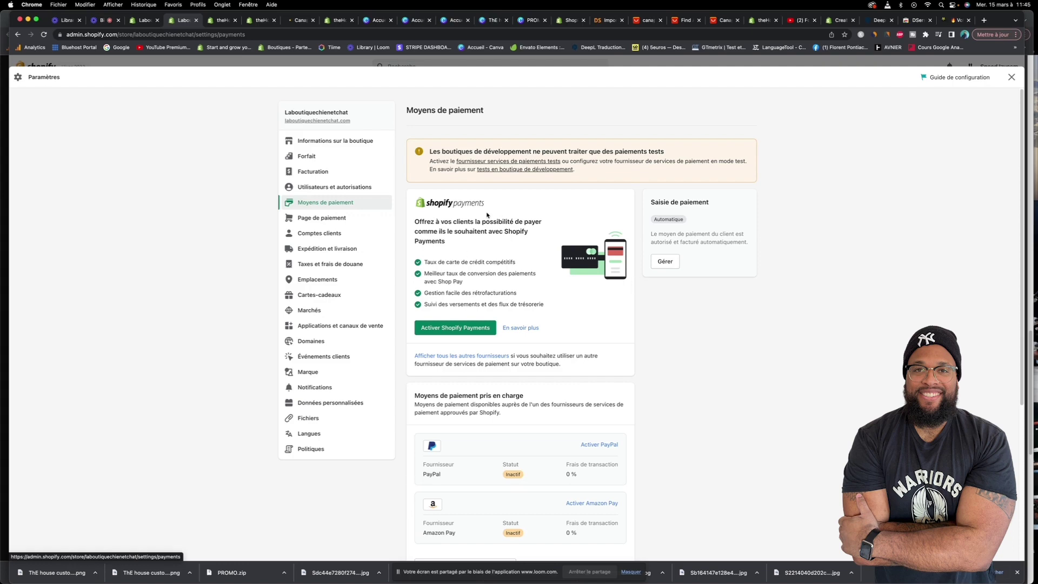
{"action": "scroll", "coordinate": [487, 215], "scroll_direction": "down", "scroll_amount": 5}
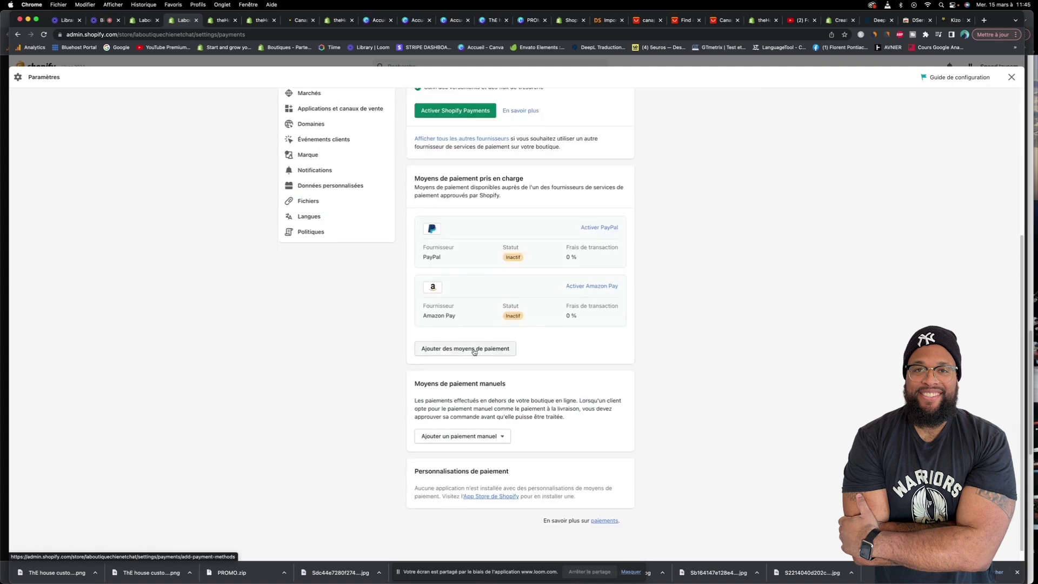
{"action": "left_click", "coordinate": [474, 349]}
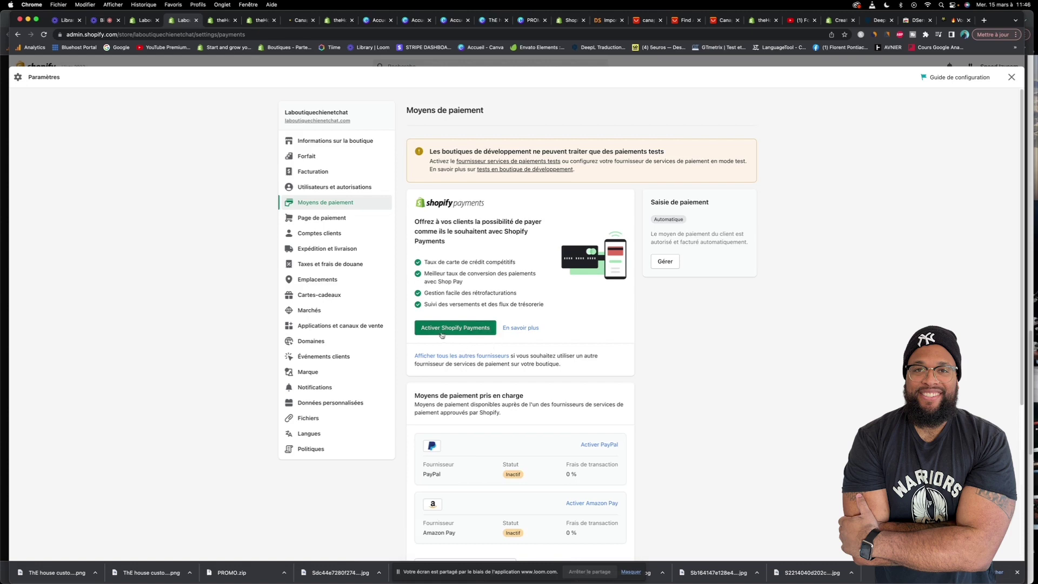
{"action": "left_click", "coordinate": [451, 358]}
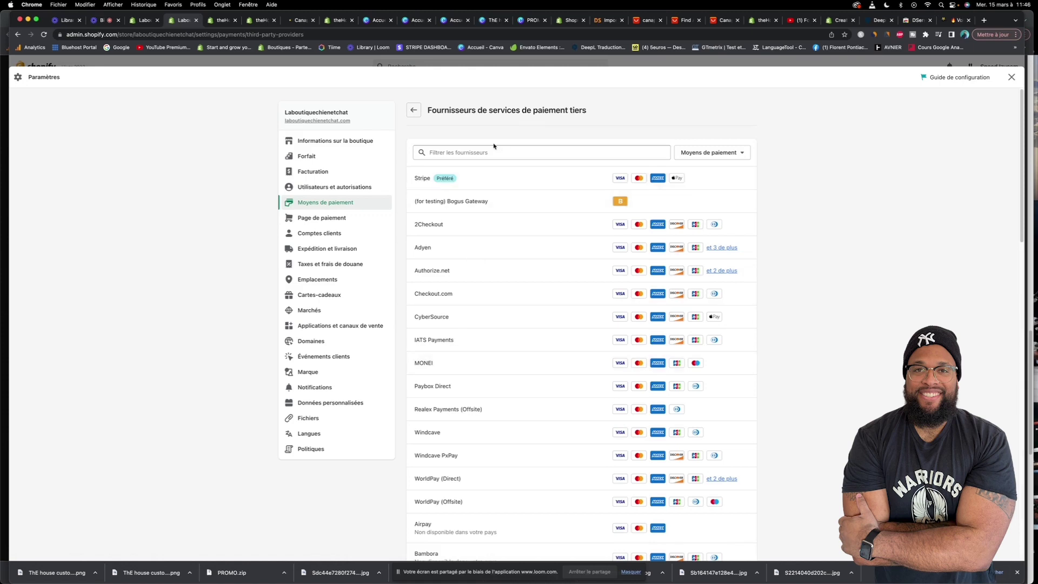
Review the third-party providers list again, then return to the Moyens de paiement settings
{"action": "left_click", "coordinate": [414, 111]}
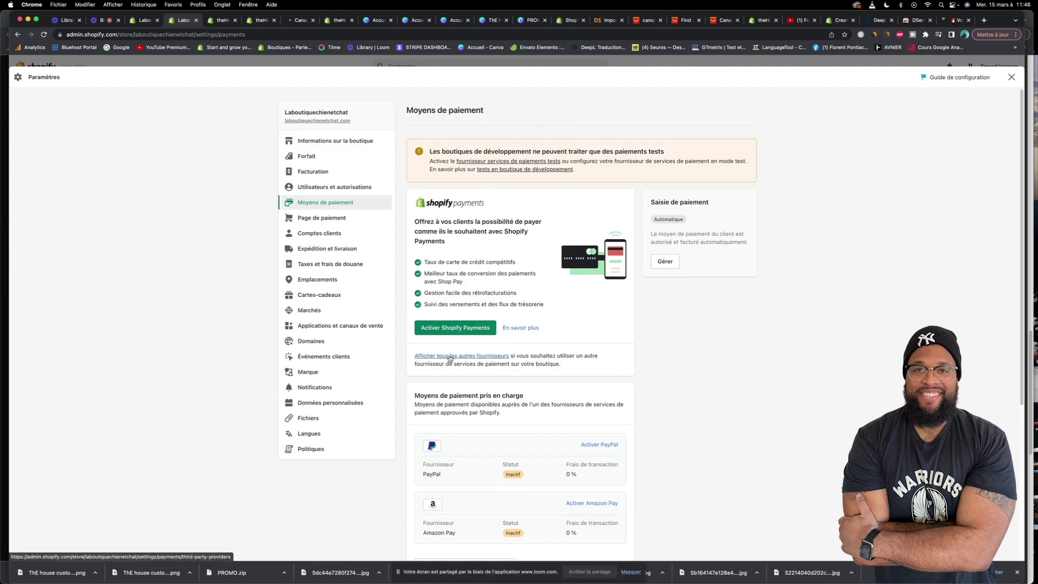
{"action": "left_click", "coordinate": [478, 357]}
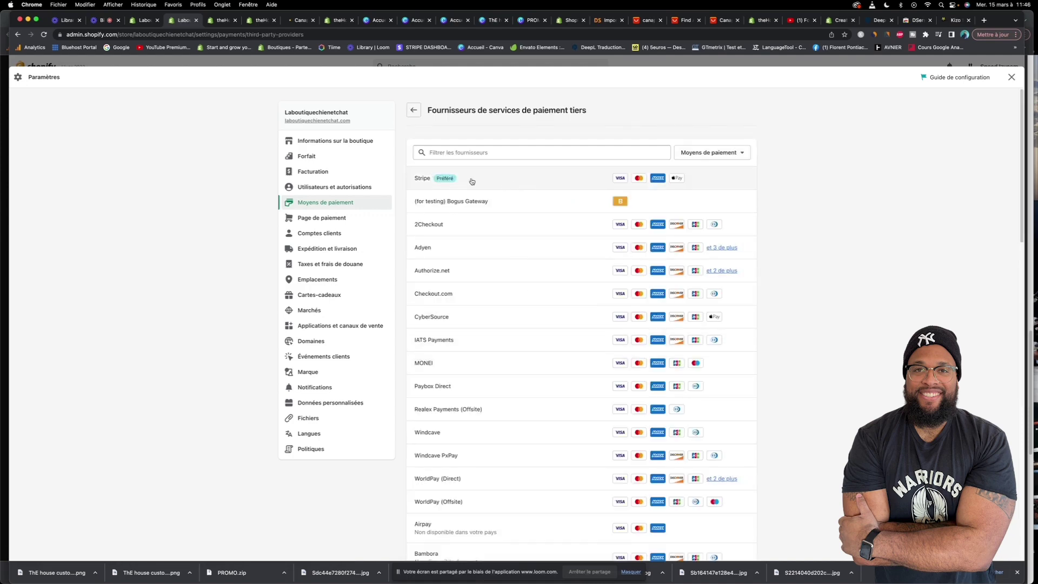
{"action": "scroll", "coordinate": [581, 206], "scroll_direction": "down", "scroll_amount": 10}
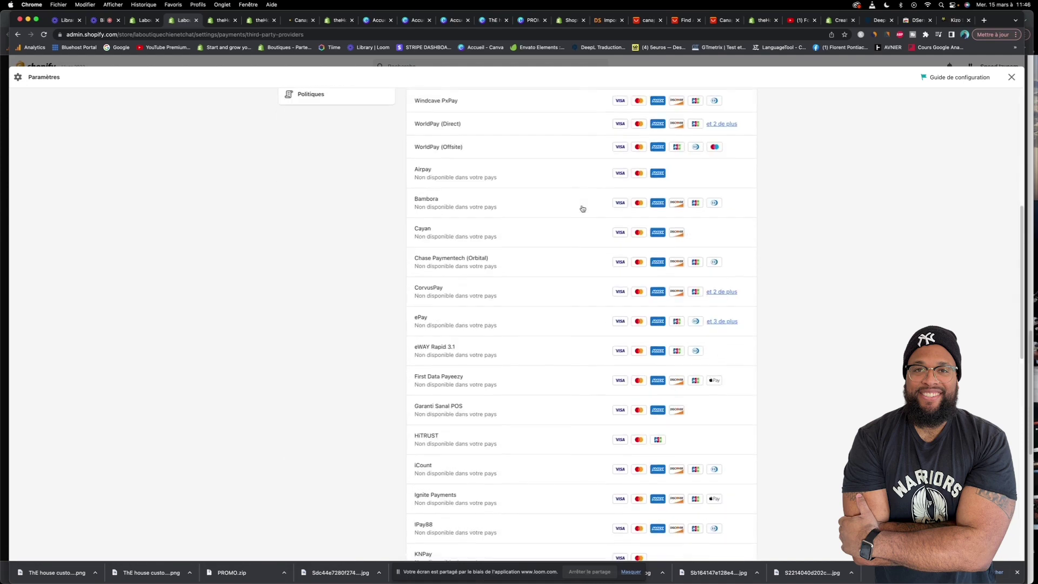
{"action": "scroll", "coordinate": [582, 210], "scroll_direction": "down", "scroll_amount": 3}
{"action": "scroll", "coordinate": [581, 209], "scroll_direction": "up", "scroll_amount": 15}
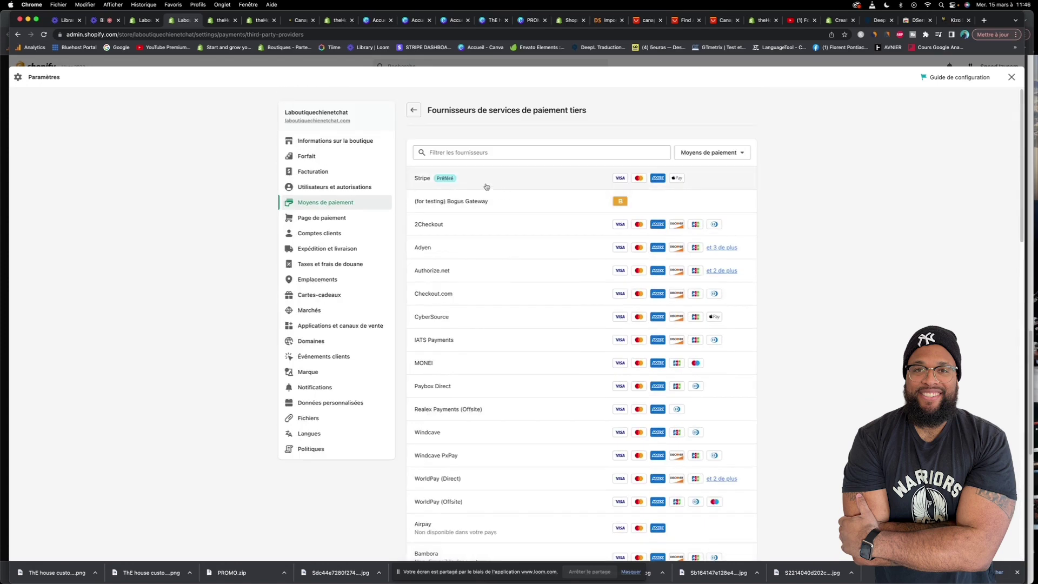
{"action": "left_click", "coordinate": [413, 110]}
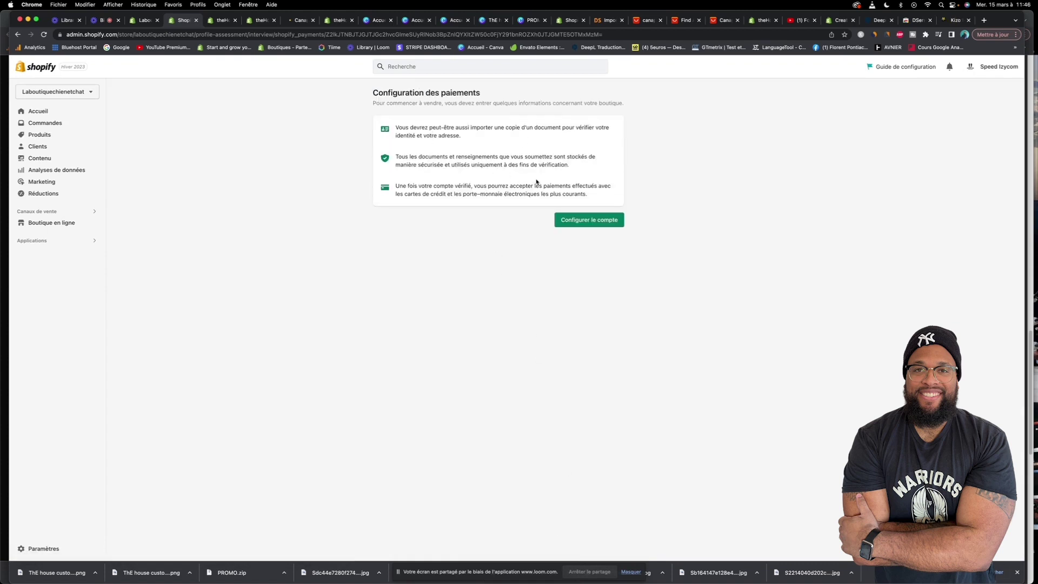
Start the Shopify Payments account setup and submit Individu as the business type
{"action": "left_click", "coordinate": [580, 220]}
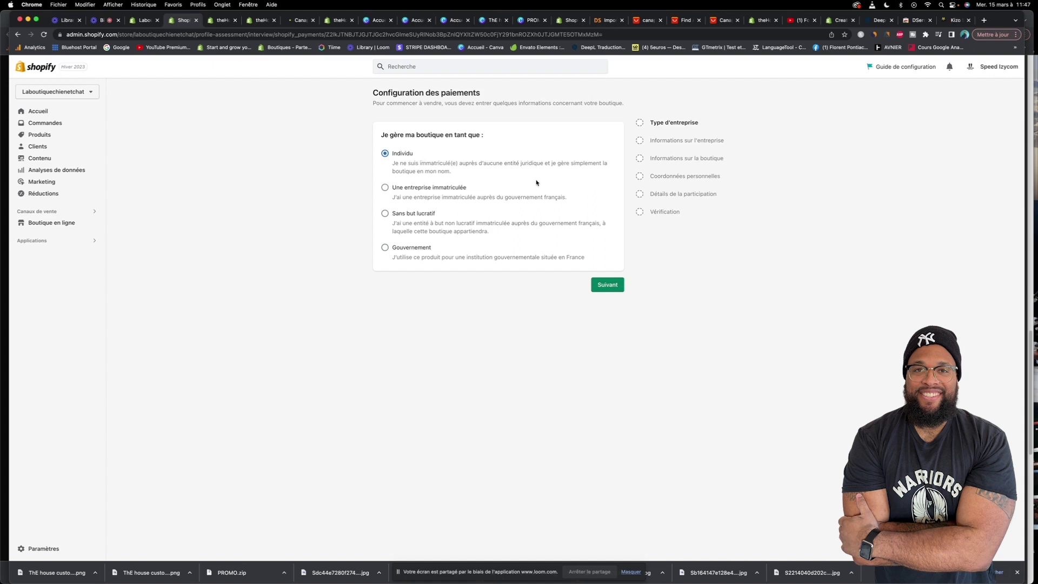
{"action": "left_click", "coordinate": [617, 285]}
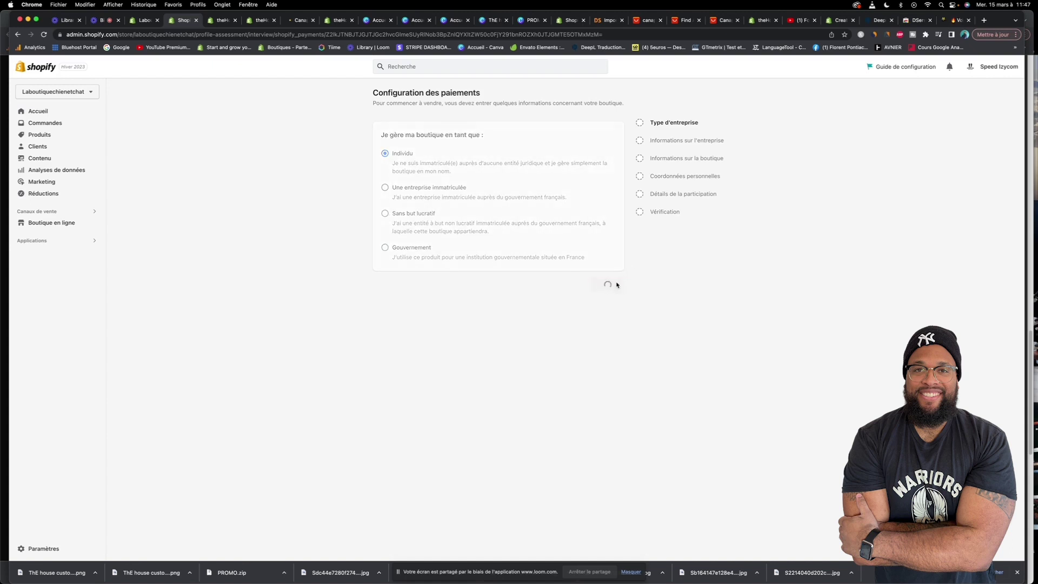
Autofill the owner's name and tax ID, enter the home address from a suggestion, and save
{"action": "left_click", "coordinate": [409, 199]}
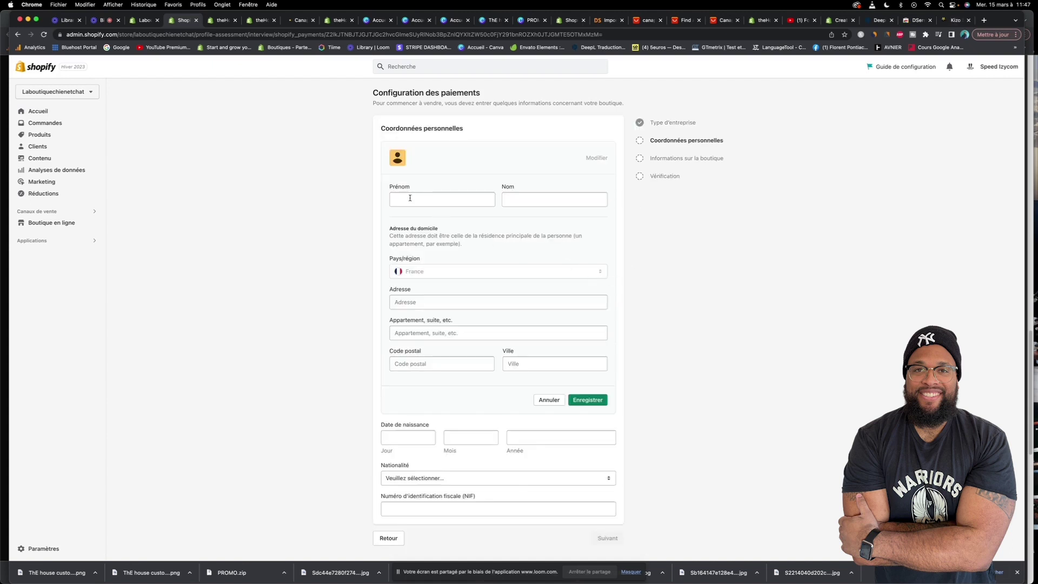
{"action": "left_click", "coordinate": [458, 228]}
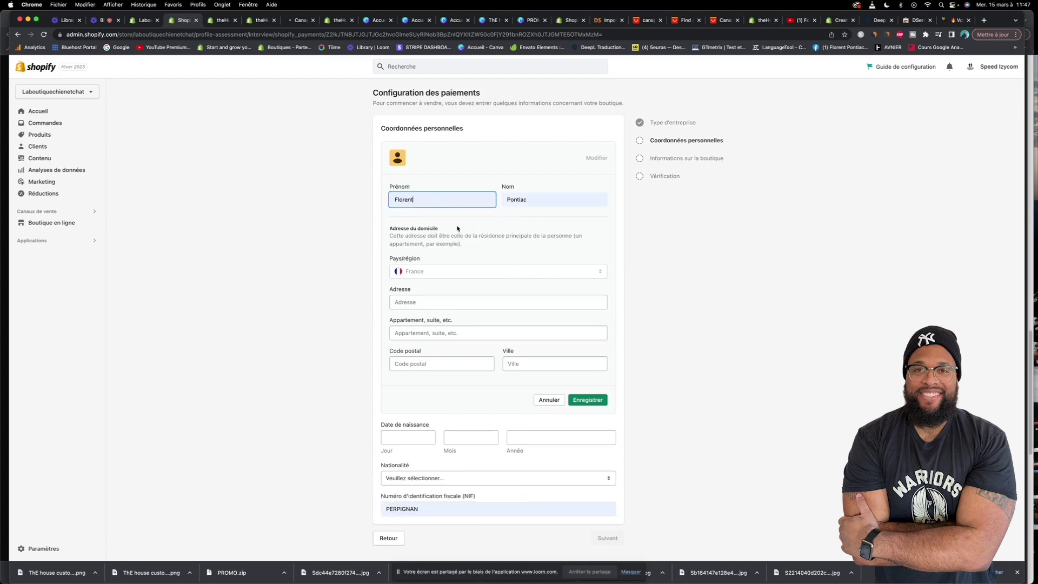
{"action": "left_click", "coordinate": [420, 306]}
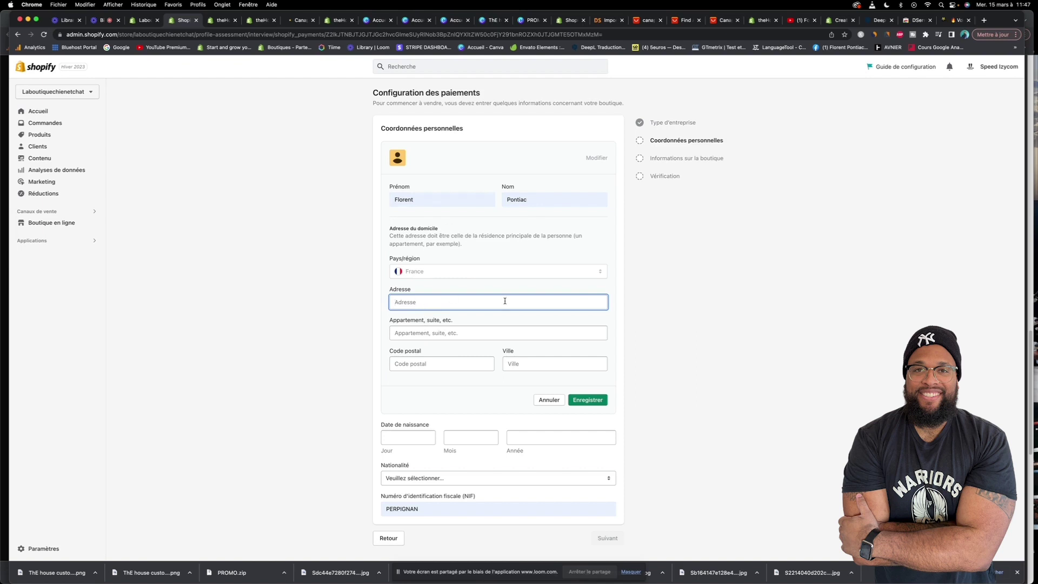
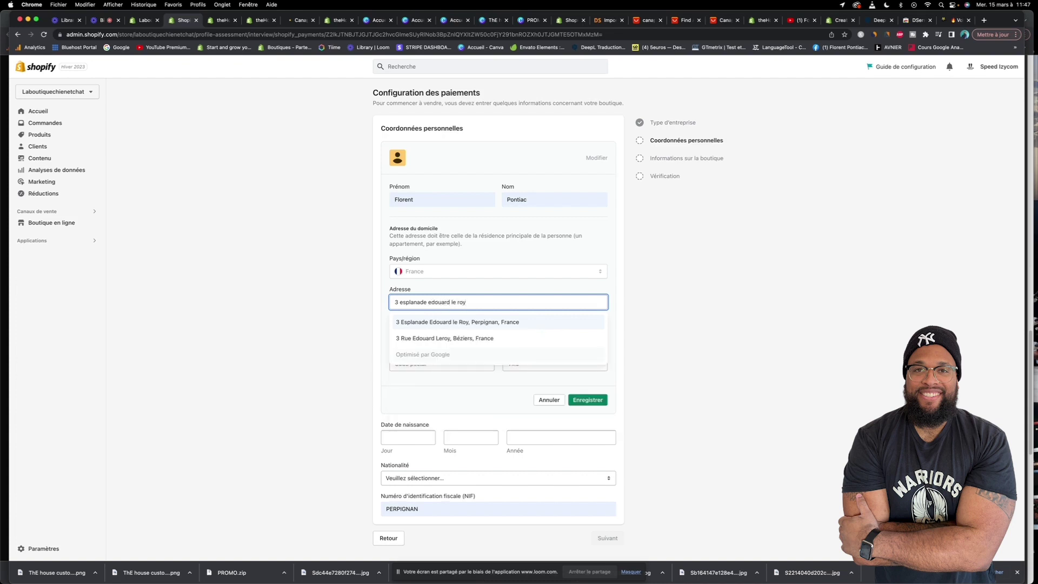
{"action": "left_click", "coordinate": [507, 322]}
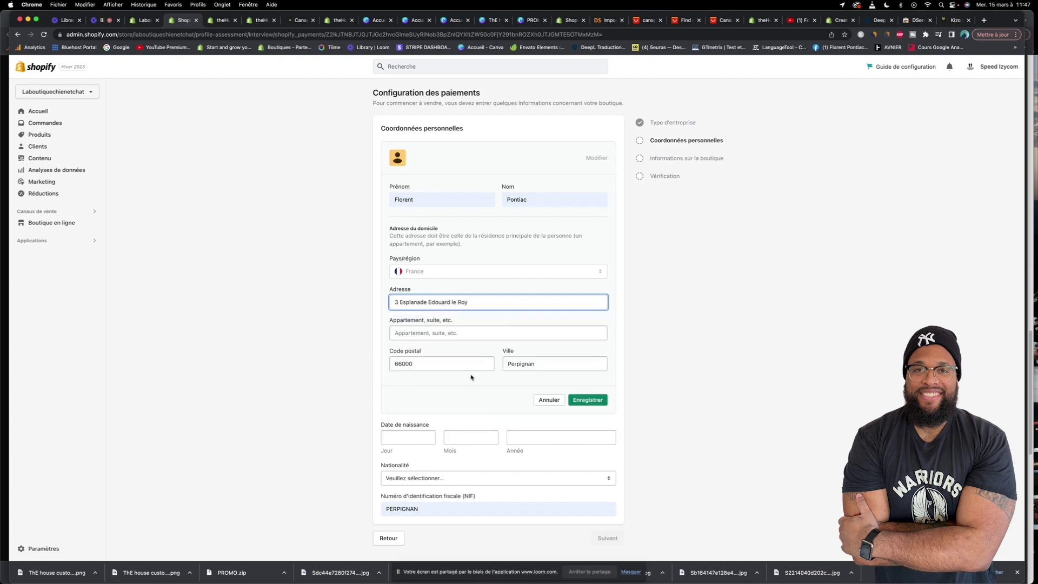
{"action": "left_click", "coordinate": [588, 400]}
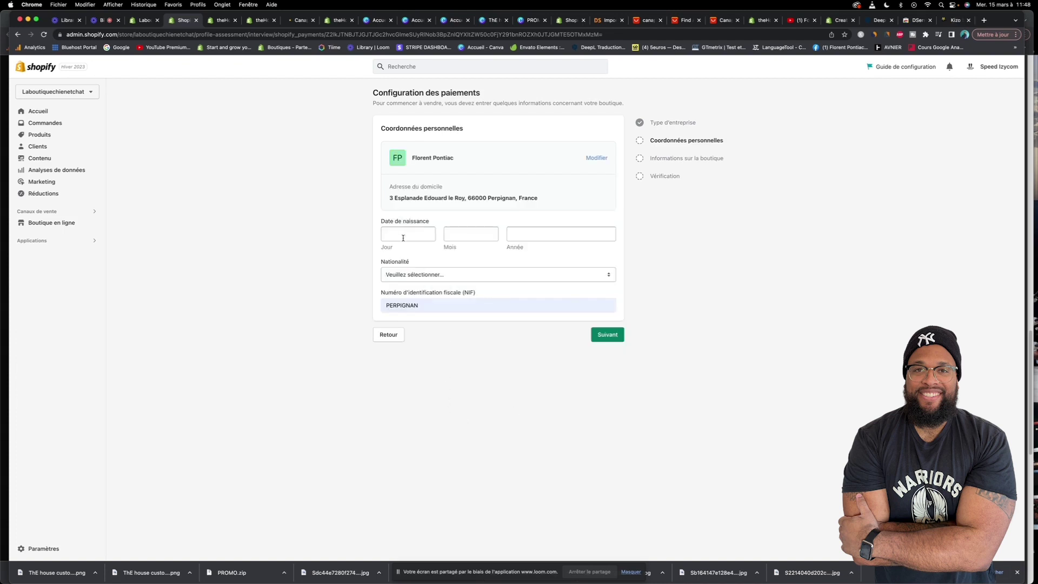
Enter the owner's date of birth in the Jour, Mois and Année fields
{"action": "left_click", "coordinate": [402, 238]}
{"action": "key", "text": "Tab"}
{"action": "key", "text": "Tab"}
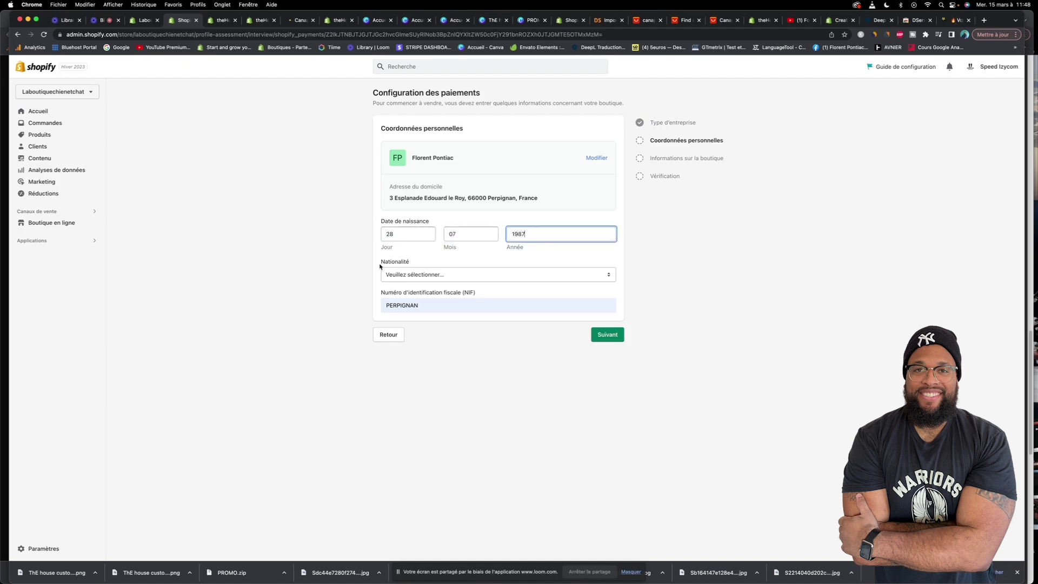
{"action": "left_click", "coordinate": [437, 260]}
Set Nationalité to France and submit the personal details
{"action": "left_click", "coordinate": [464, 274]}
{"action": "scroll", "coordinate": [447, 328], "scroll_direction": "down", "scroll_amount": 3}
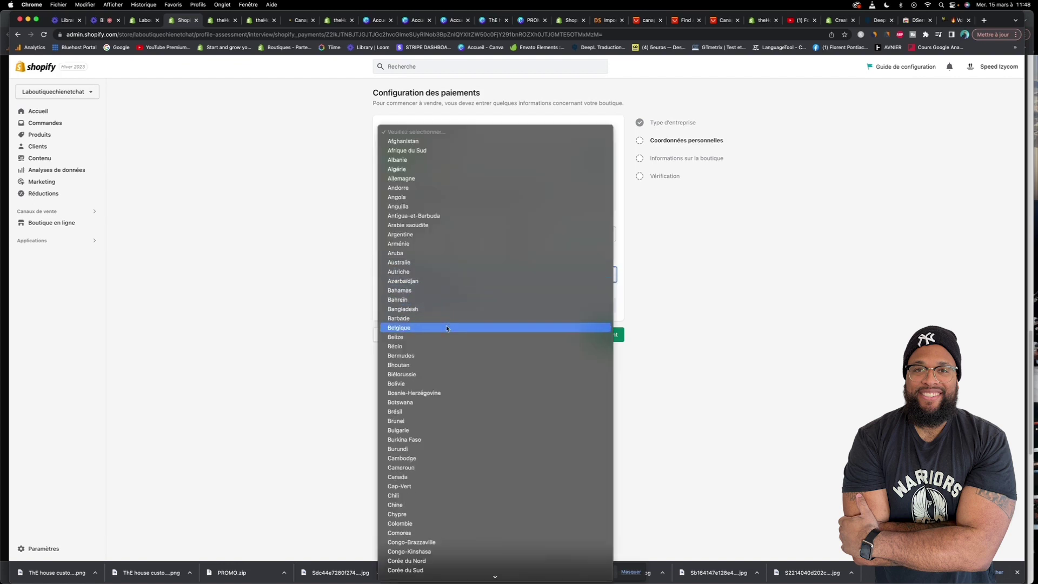
{"action": "scroll", "coordinate": [447, 329], "scroll_direction": "down", "scroll_amount": 10}
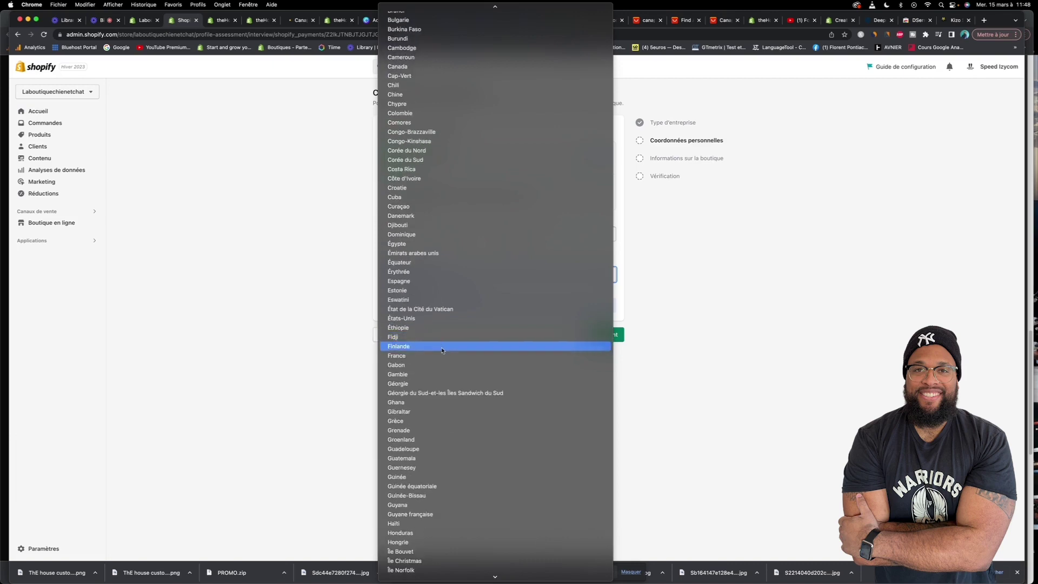
{"action": "left_click", "coordinate": [443, 355]}
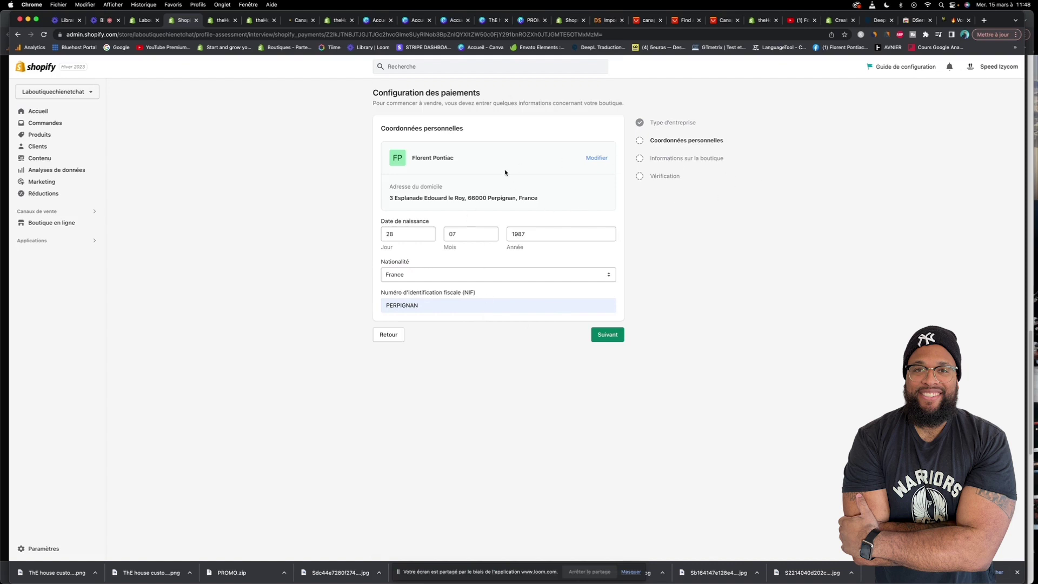
{"action": "left_click", "coordinate": [610, 338]}
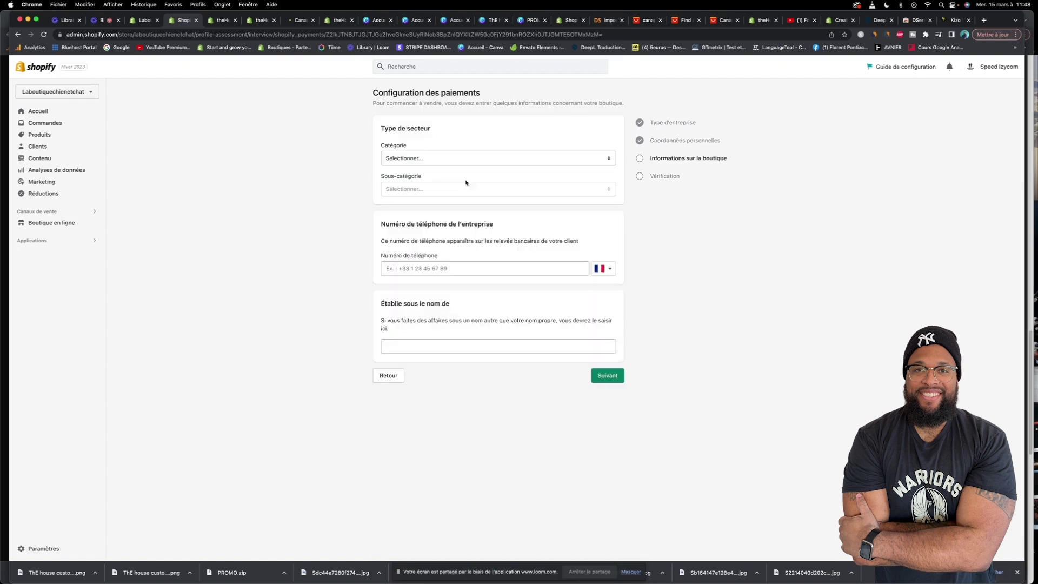
Choose Commerce de détail as the category, accept the suggested business phone number, and continue
{"action": "left_click", "coordinate": [415, 155]}
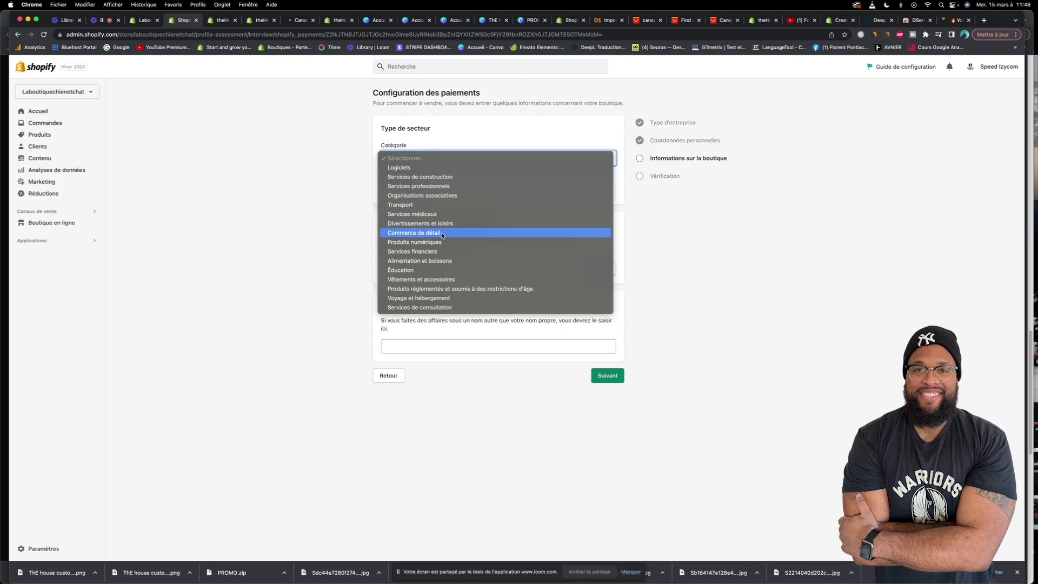
{"action": "left_click", "coordinate": [442, 233]}
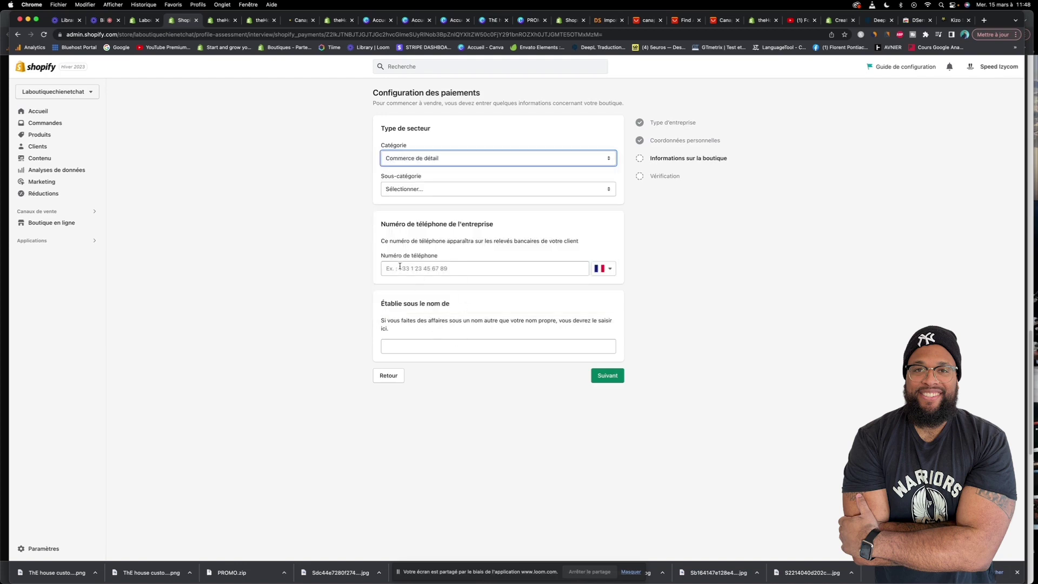
{"action": "left_click", "coordinate": [419, 268]}
{"action": "left_click", "coordinate": [440, 287]}
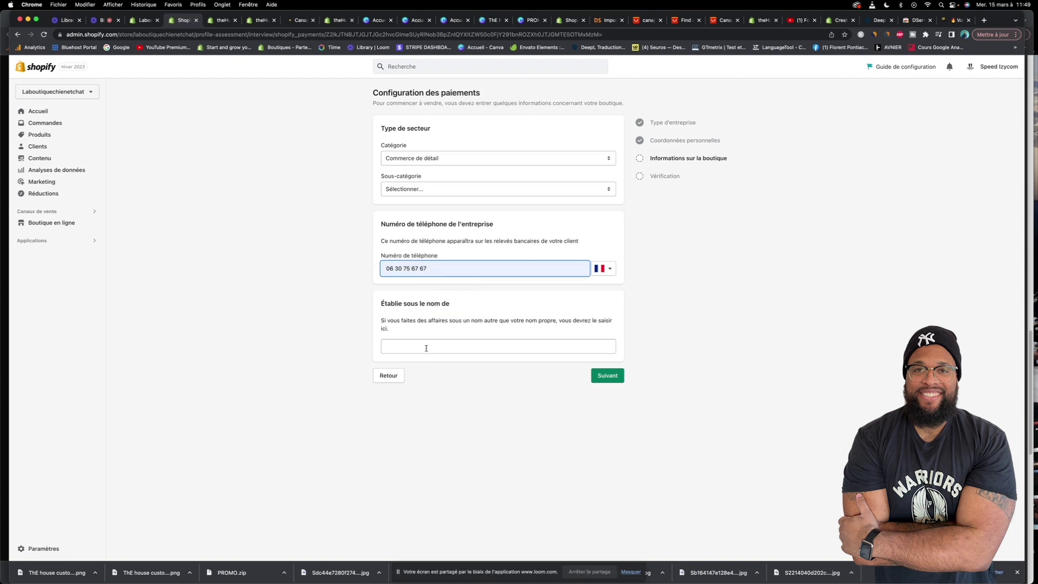
{"action": "left_click", "coordinate": [604, 375]}
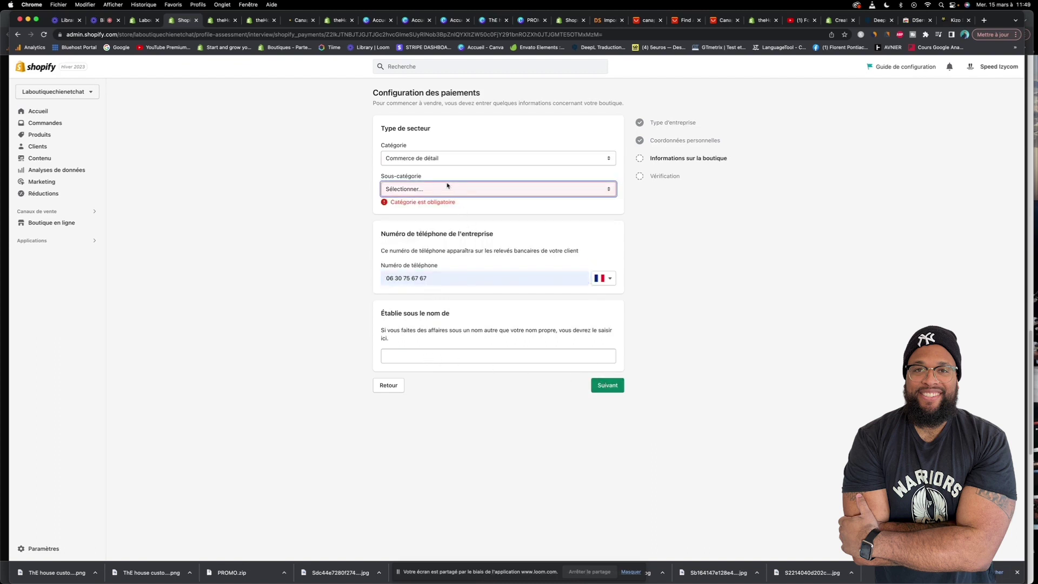
Scroll through the Sous-catégorie list and select Animaux domestiques
{"action": "left_click", "coordinate": [447, 186]}
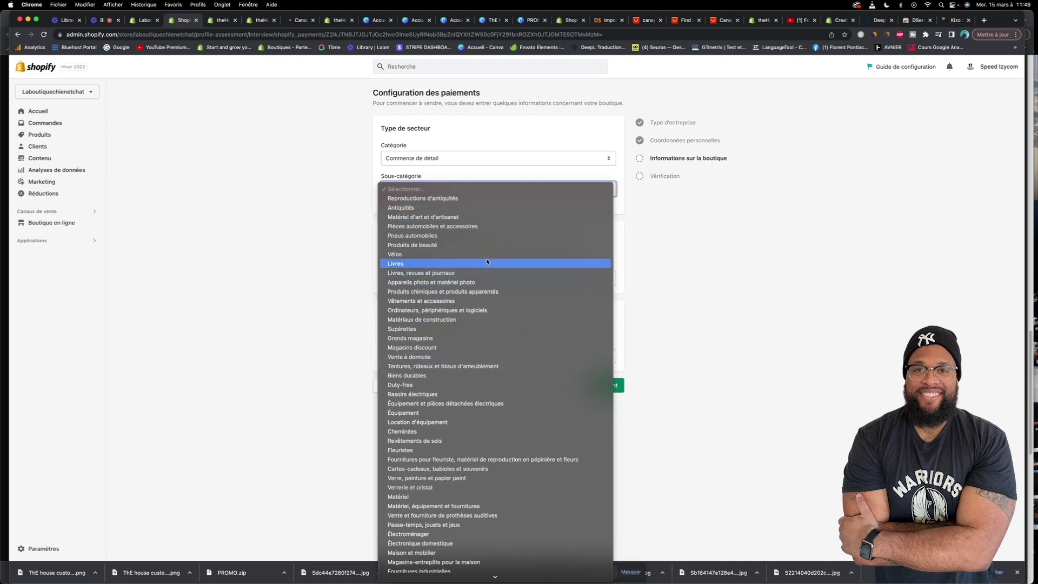
{"action": "scroll", "coordinate": [485, 276], "scroll_direction": "down", "scroll_amount": 2}
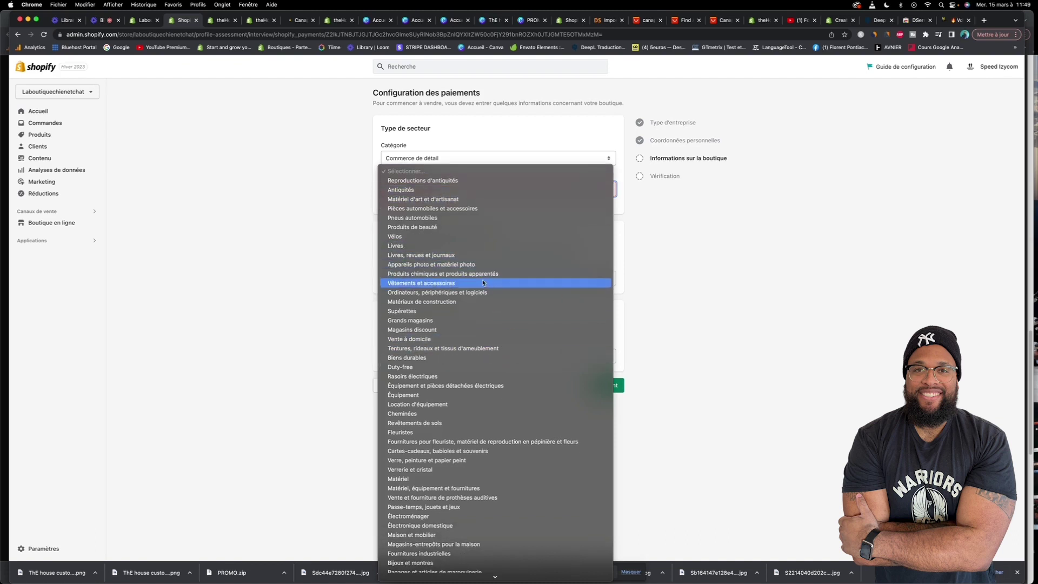
{"action": "scroll", "coordinate": [482, 282], "scroll_direction": "down", "scroll_amount": 5}
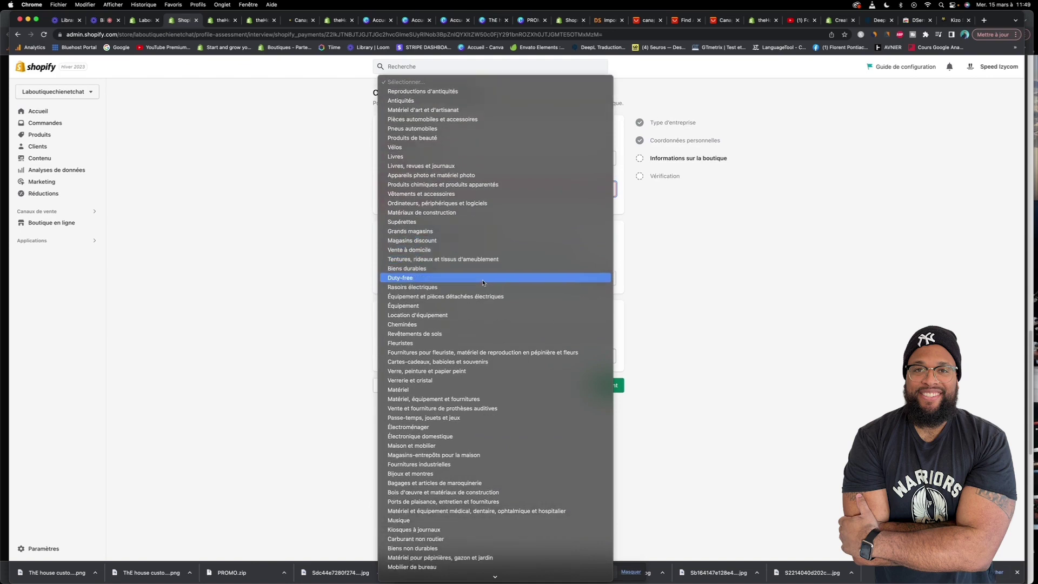
{"action": "scroll", "coordinate": [483, 282], "scroll_direction": "down", "scroll_amount": 5}
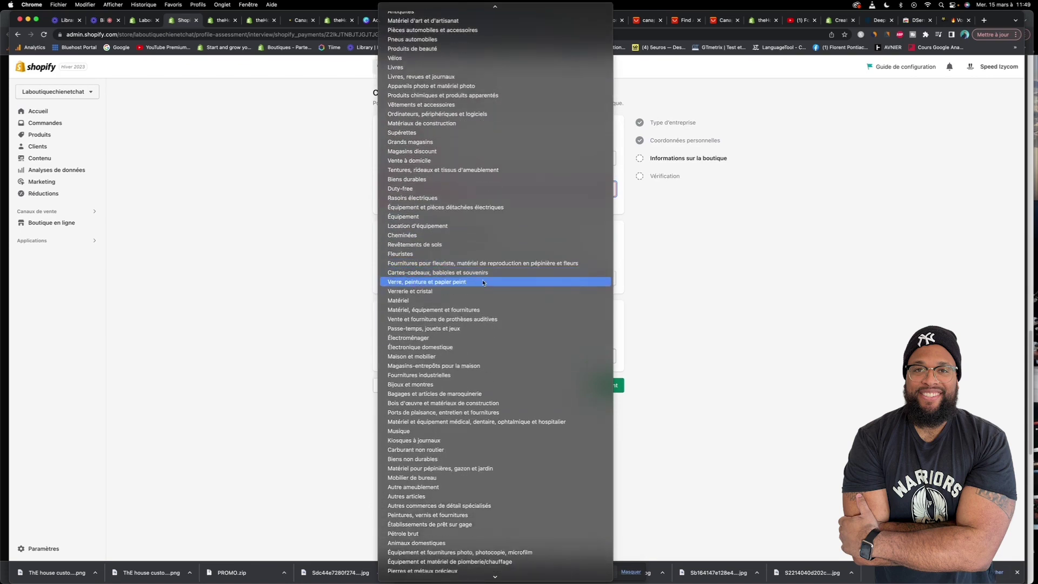
{"action": "scroll", "coordinate": [483, 281], "scroll_direction": "down", "scroll_amount": 4}
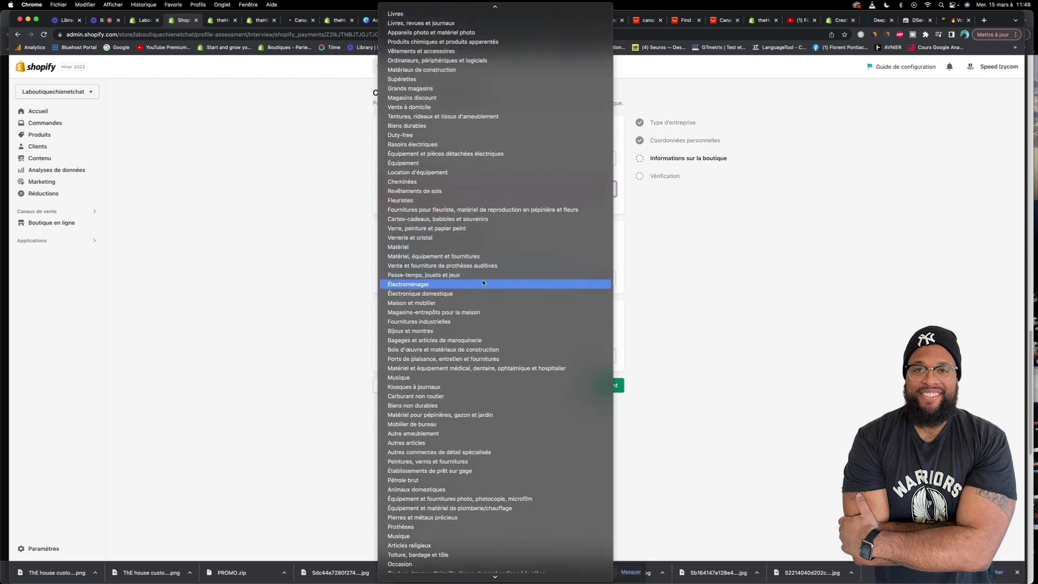
{"action": "scroll", "coordinate": [483, 282], "scroll_direction": "down", "scroll_amount": 2}
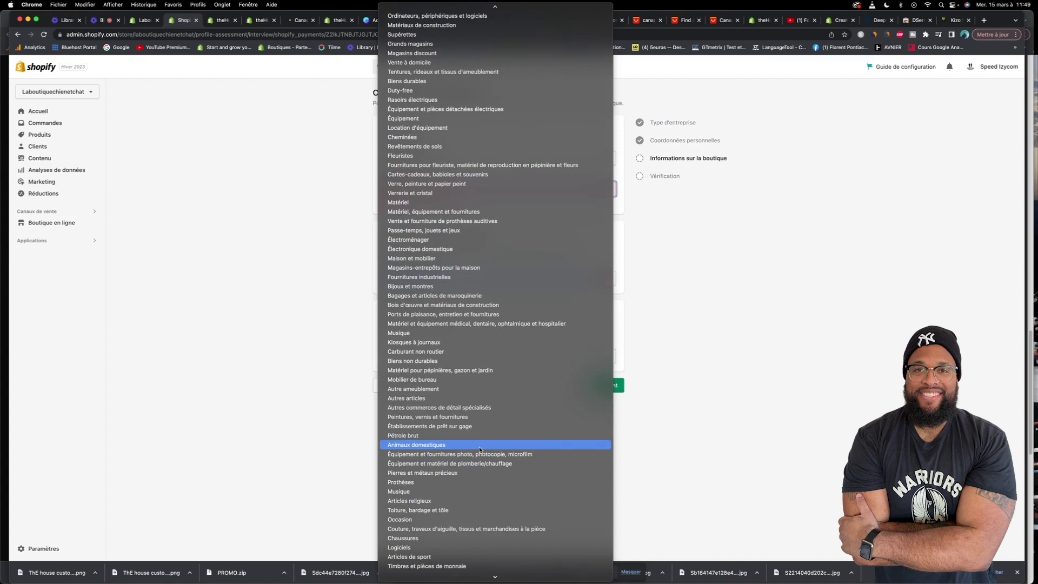
{"action": "scroll", "coordinate": [479, 449], "scroll_direction": "down", "scroll_amount": 4}
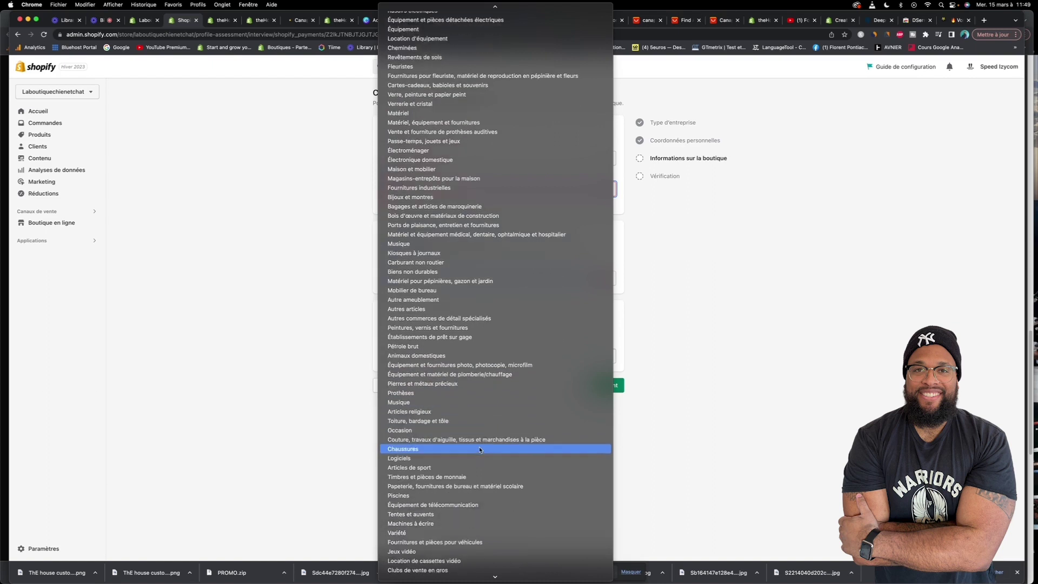
{"action": "scroll", "coordinate": [479, 450], "scroll_direction": "down", "scroll_amount": 1}
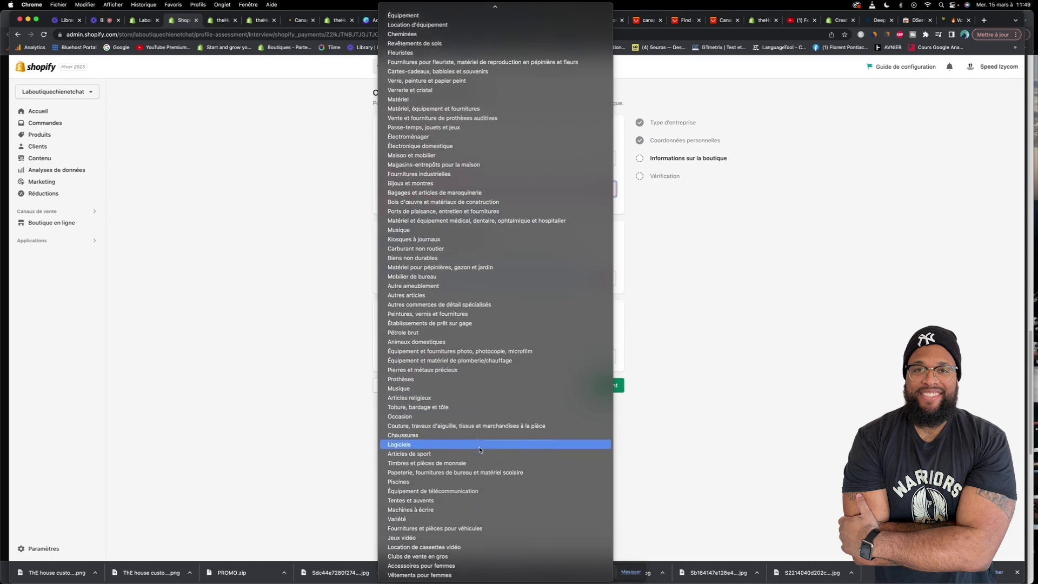
{"action": "scroll", "coordinate": [479, 449], "scroll_direction": "up", "scroll_amount": 2}
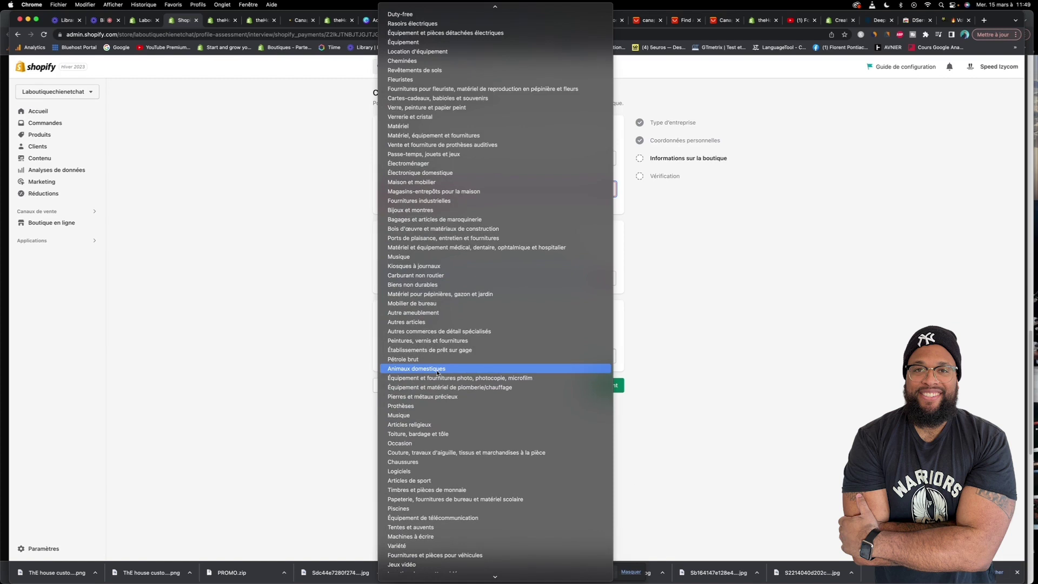
{"action": "left_click", "coordinate": [438, 372]}
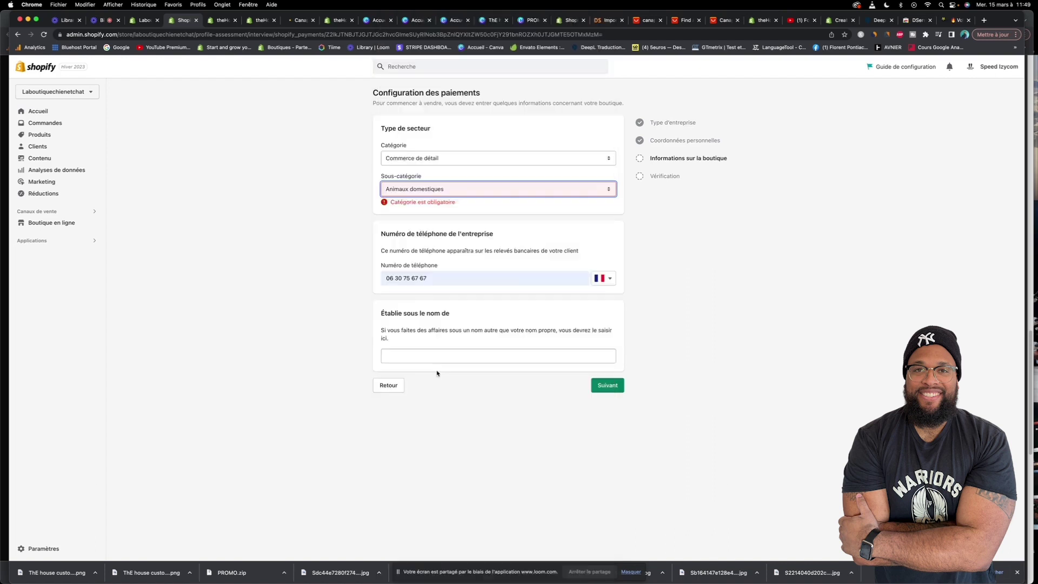
Continue past the store details and submit the uploaded front and back identity card images
{"action": "left_click", "coordinate": [601, 380]}
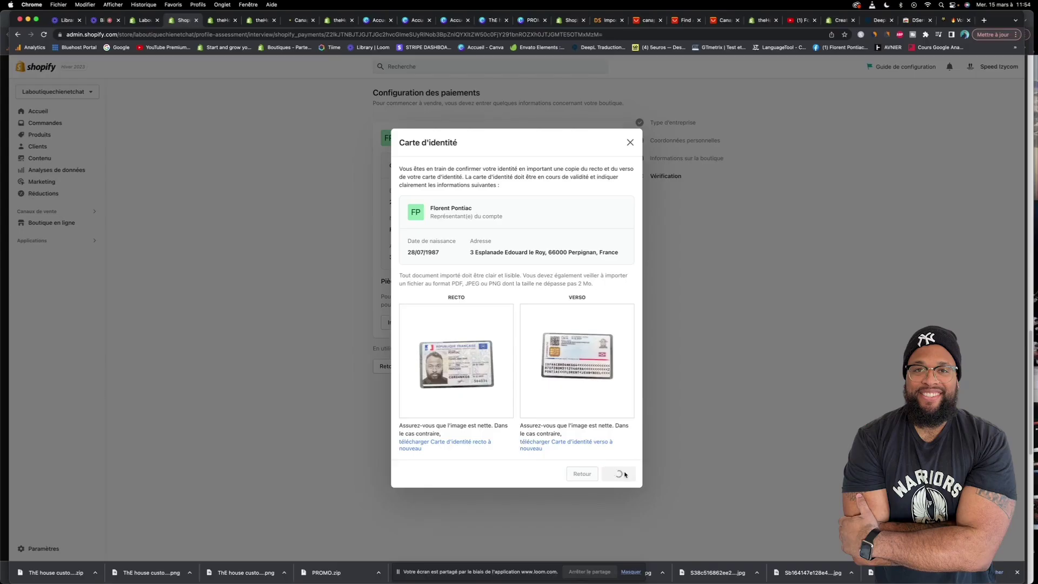
{"action": "left_click", "coordinate": [627, 471]}
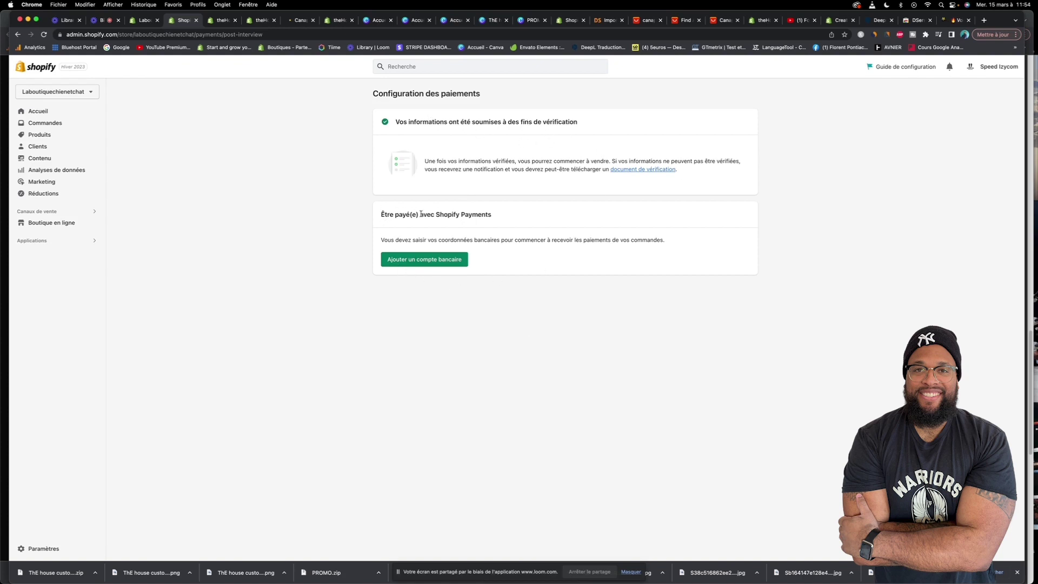
Start adding a EUR payout bank account and place the cursor in the Nouvel IBAN field
{"action": "left_click", "coordinate": [409, 260]}
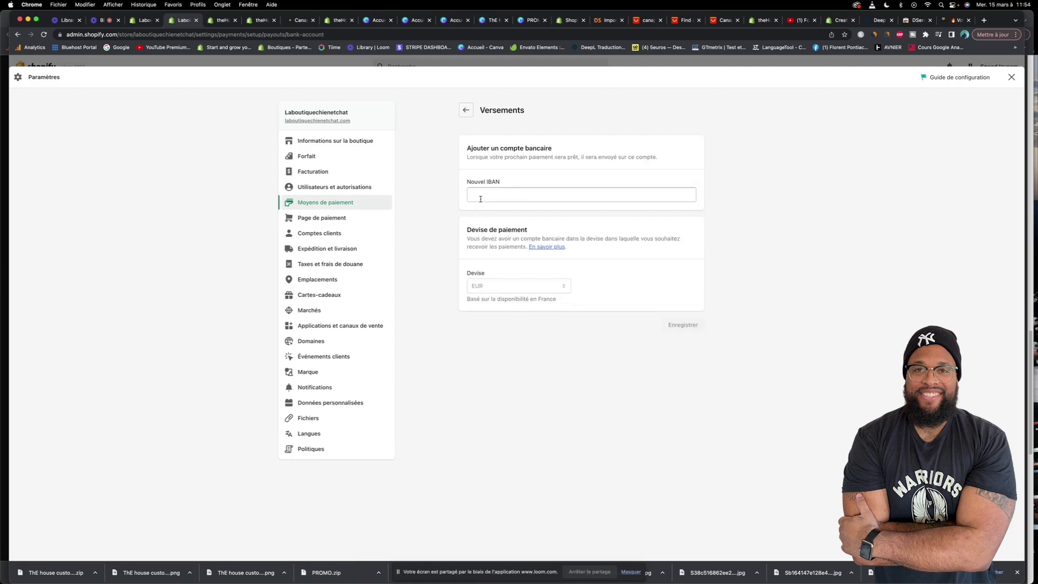
{"action": "left_click", "coordinate": [481, 199]}
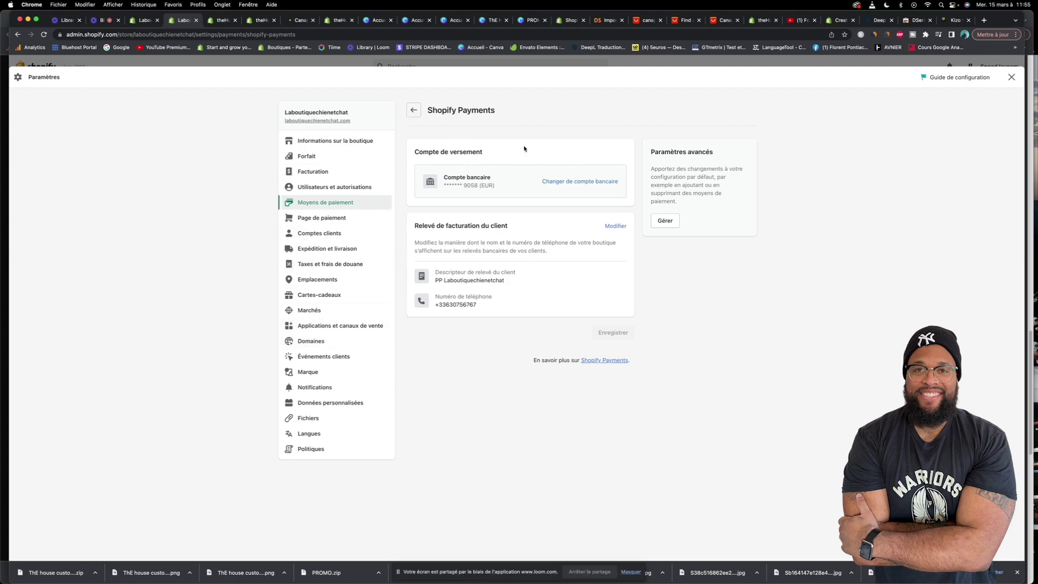
Return to Moyens de paiement and bring up the additional methods, PayPal and Amazon Pay, below Shopify Payments
{"action": "left_click", "coordinate": [413, 109]}
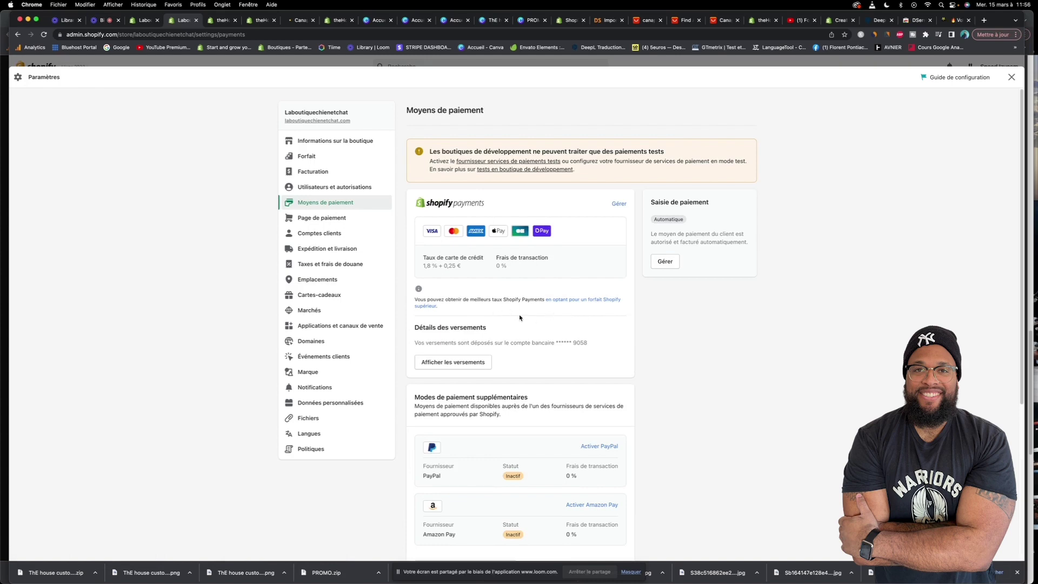
{"action": "scroll", "coordinate": [520, 318], "scroll_direction": "down", "scroll_amount": 5}
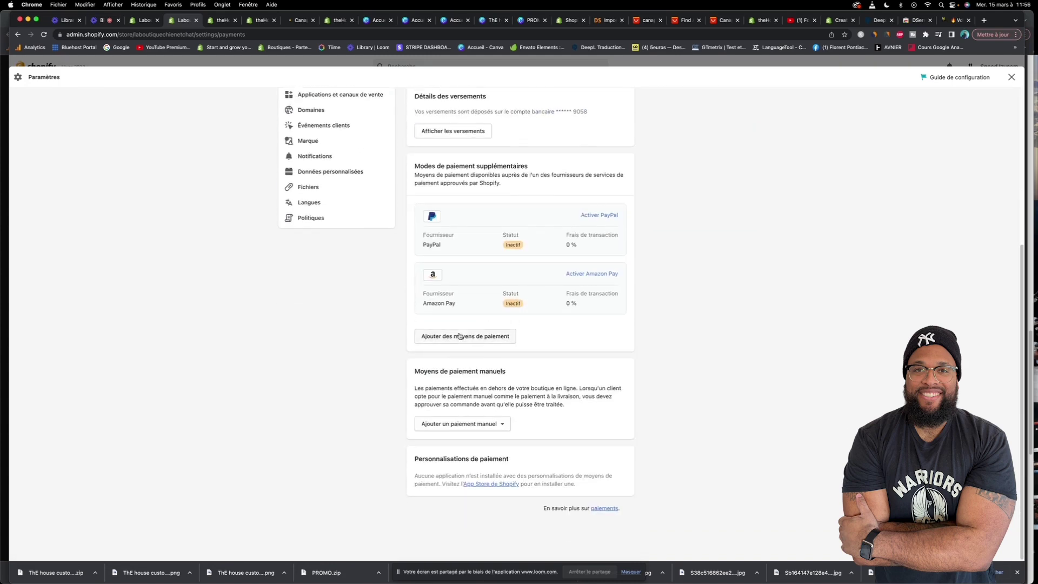
{"action": "left_click", "coordinate": [460, 335]}
{"action": "left_click", "coordinate": [597, 154]}
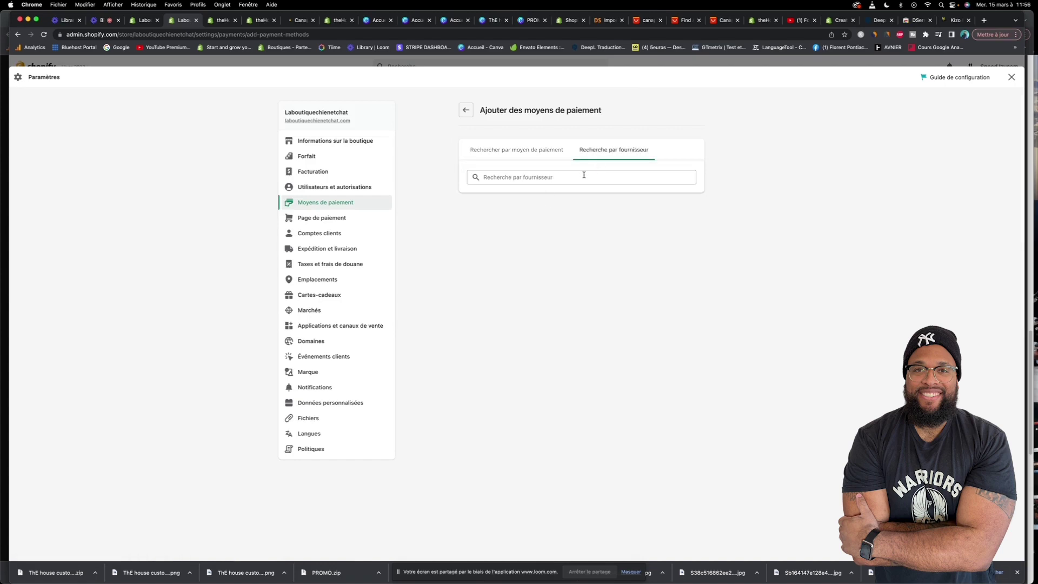
{"action": "left_click", "coordinate": [583, 176]}
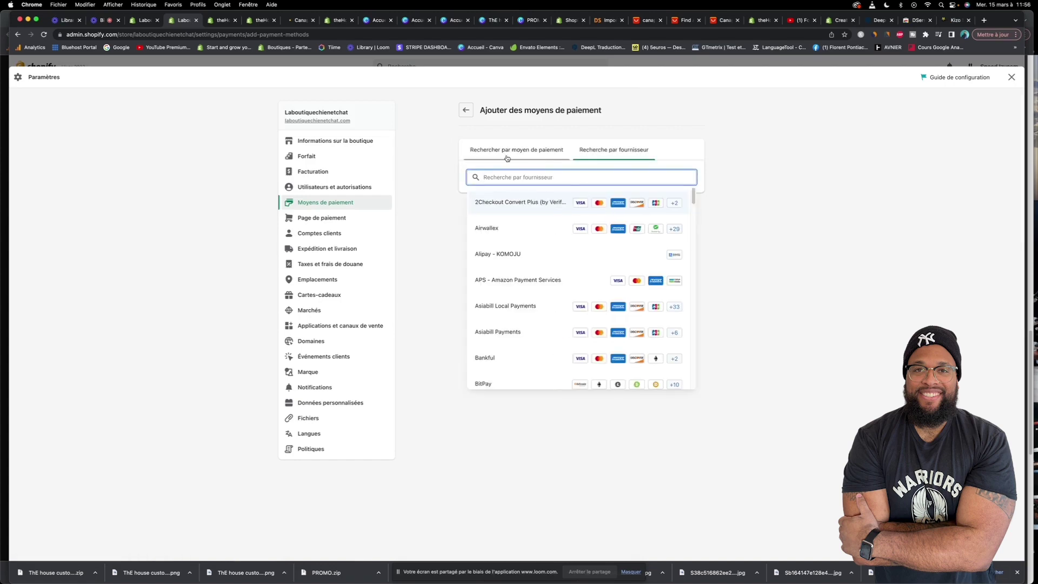
{"action": "type", "text": "strip"}
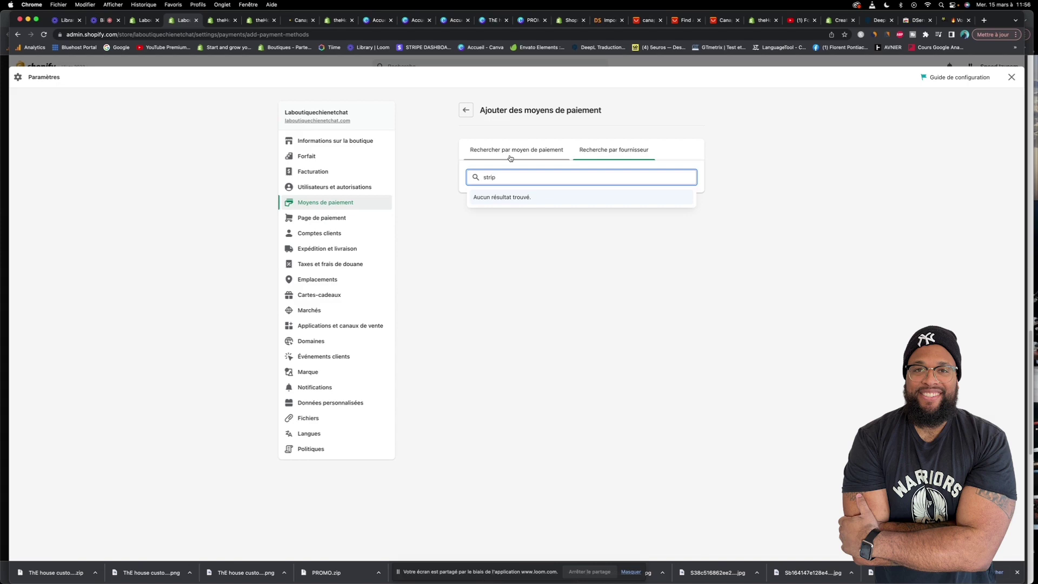
{"action": "key", "text": "BackSpace"}
{"action": "key", "text": "BackSpace"}
{"action": "key", "text": "BackSpace"}
{"action": "key", "text": "BackSpace"}
{"action": "key", "text": "BackSpace"}
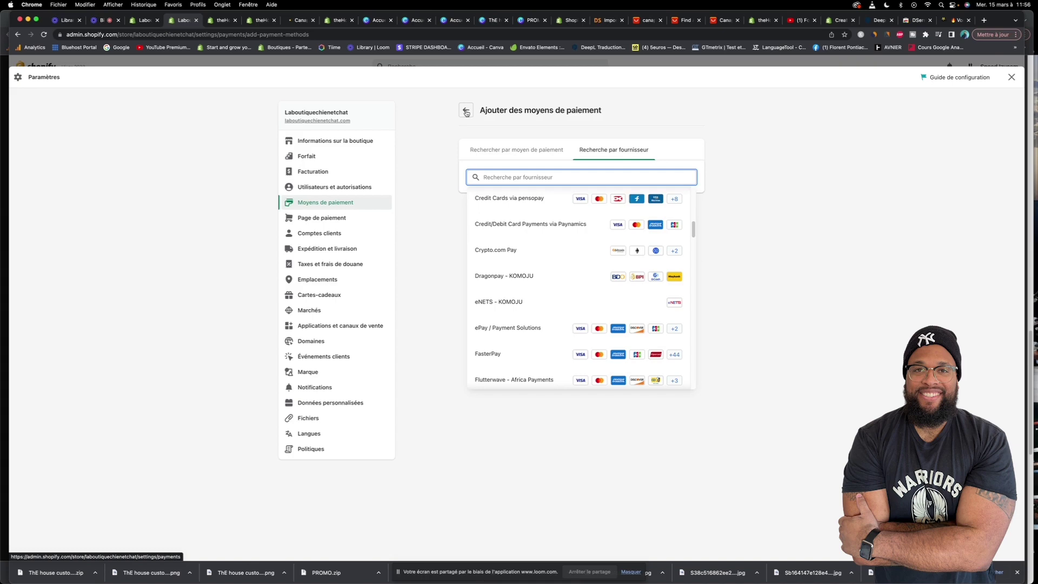
{"action": "left_click", "coordinate": [466, 111]}
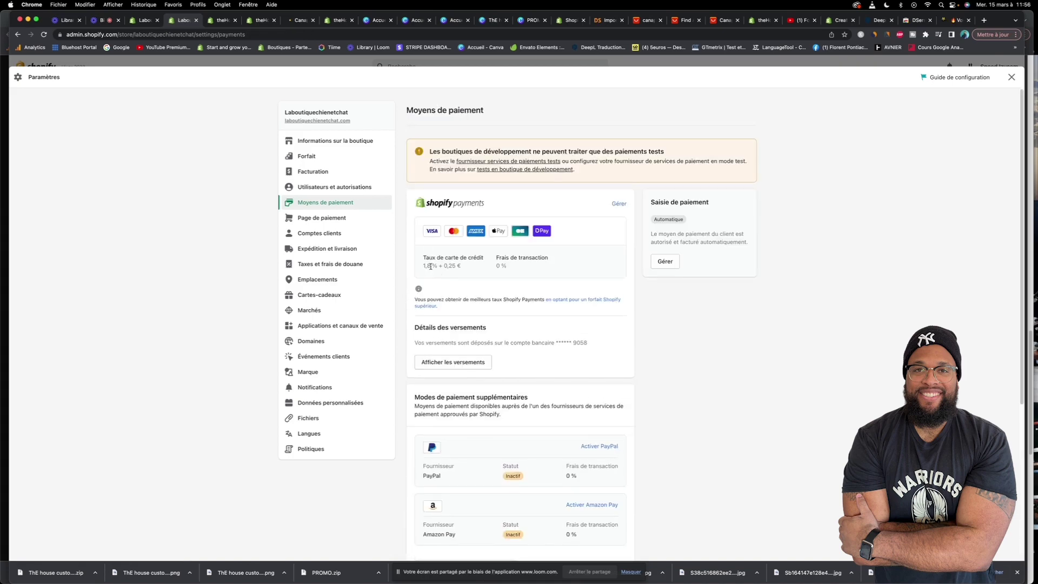
{"action": "left_click_drag", "start_coordinate": [430, 266], "coordinate": [424, 266]}
{"action": "left_click", "coordinate": [430, 267]}
{"action": "left_click_drag", "start_coordinate": [493, 203], "coordinate": [437, 205]}
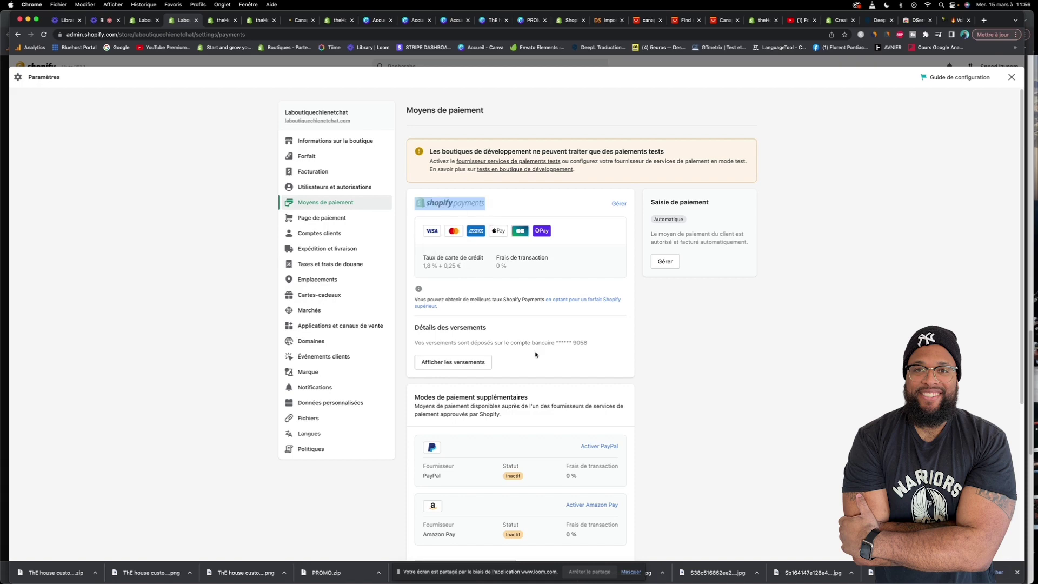